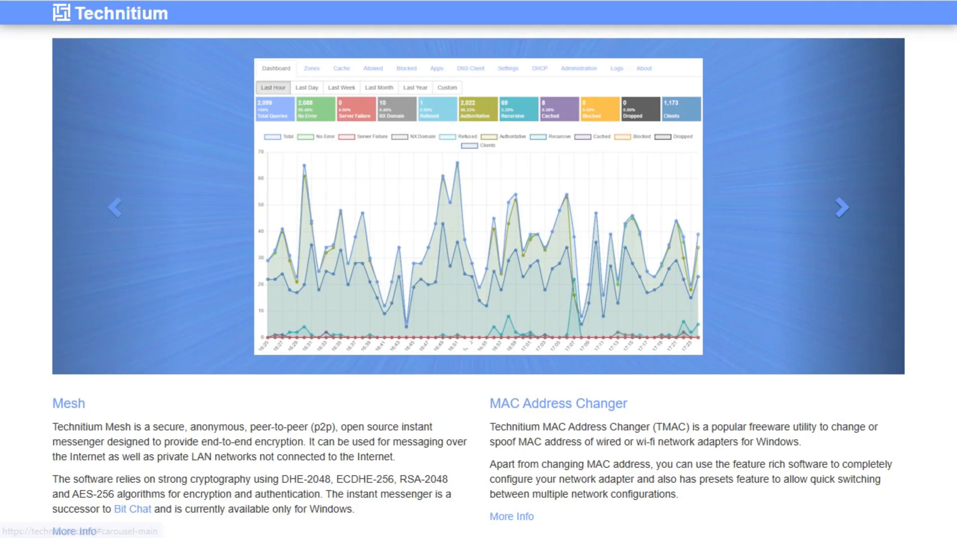
{"action": "scroll", "coordinate": [478, 269], "scroll_direction": "down", "scroll_amount": 3}
{"action": "scroll", "coordinate": [479, 270], "scroll_direction": "down", "scroll_amount": 1}
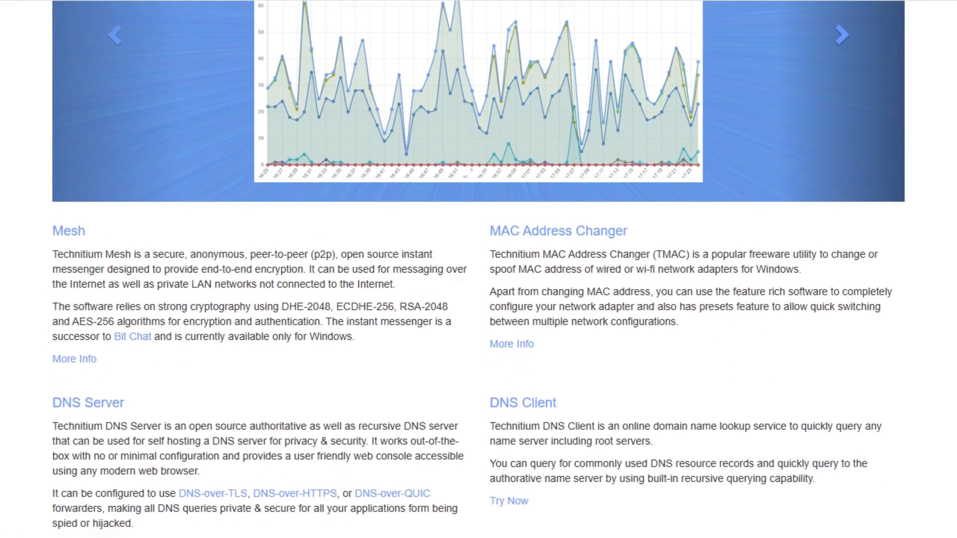
{"action": "scroll", "coordinate": [479, 269], "scroll_direction": "down", "scroll_amount": 2}
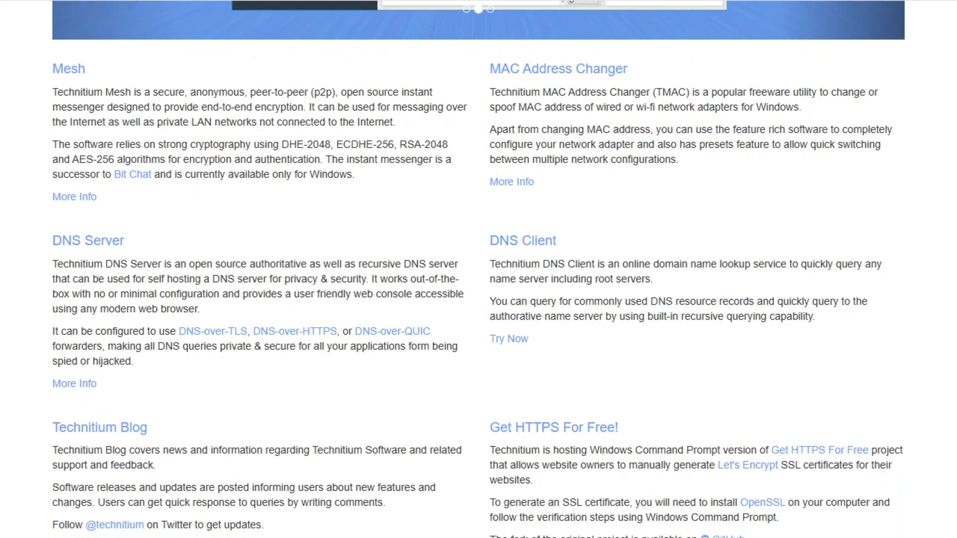
{"action": "scroll", "coordinate": [479, 270], "scroll_direction": "down", "scroll_amount": 2}
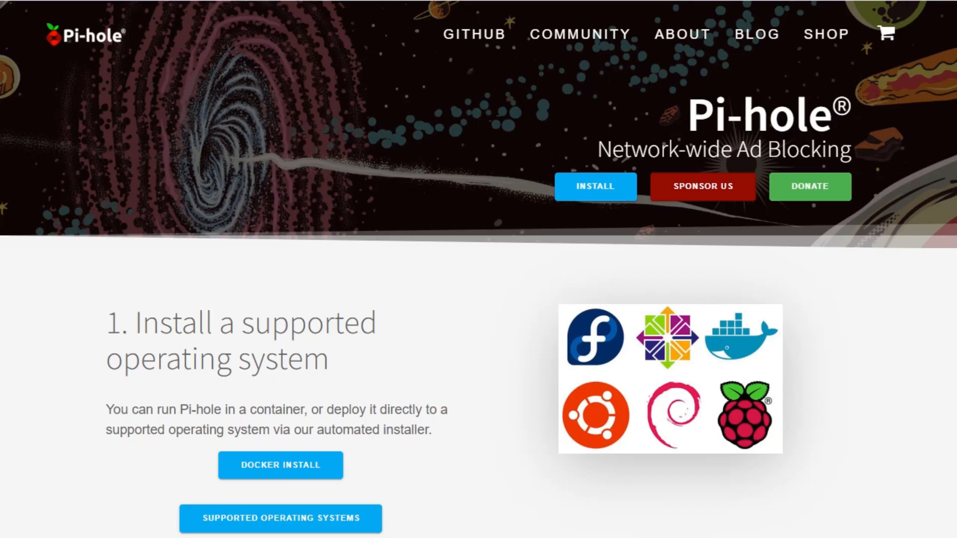
{"action": "scroll", "coordinate": [479, 299], "scroll_direction": "down", "scroll_amount": 2}
{"action": "scroll", "coordinate": [479, 300], "scroll_direction": "down", "scroll_amount": 2}
{"action": "scroll", "coordinate": [479, 299], "scroll_direction": "down", "scroll_amount": 1}
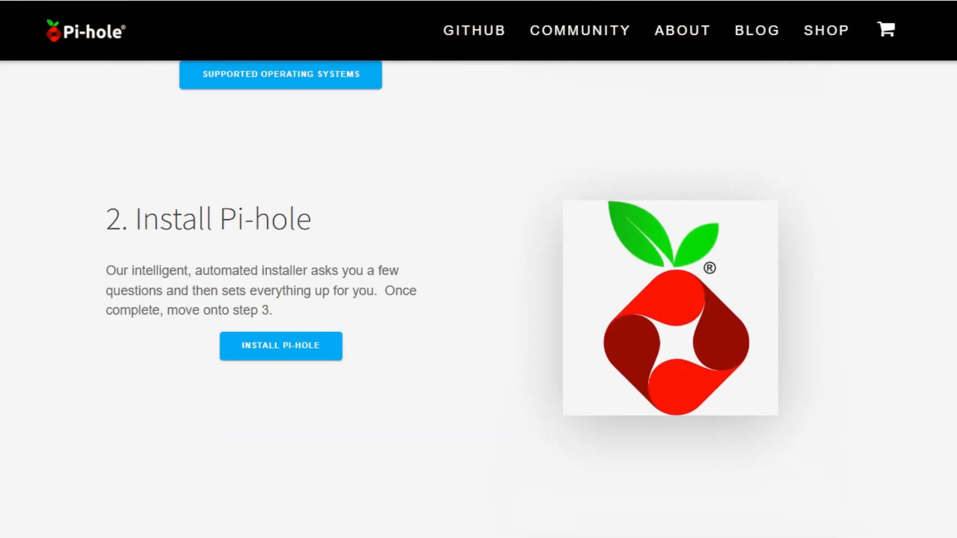
{"action": "scroll", "coordinate": [479, 299], "scroll_direction": "down", "scroll_amount": 2}
{"action": "scroll", "coordinate": [479, 299], "scroll_direction": "down", "scroll_amount": 2}
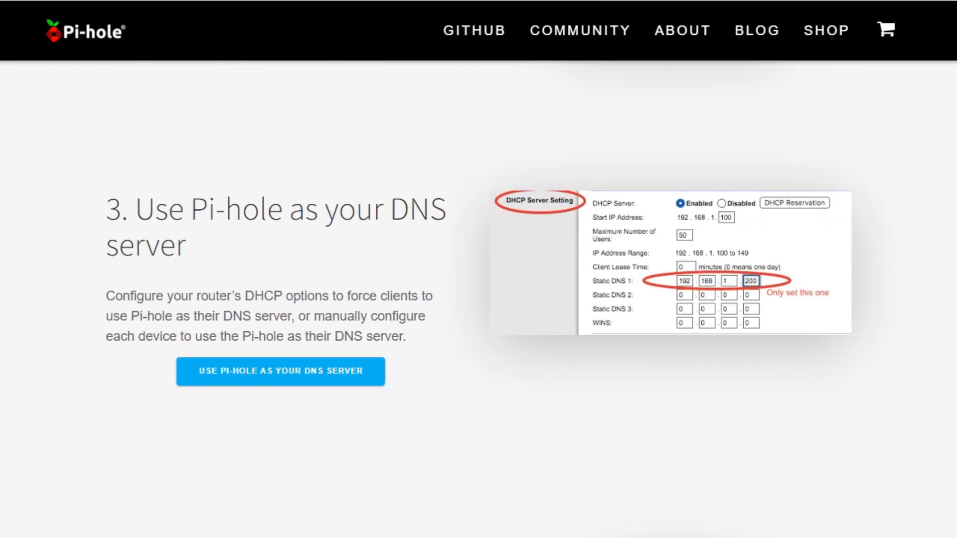
{"action": "scroll", "coordinate": [478, 300], "scroll_direction": "down", "scroll_amount": 2}
{"action": "scroll", "coordinate": [479, 299], "scroll_direction": "down", "scroll_amount": 2}
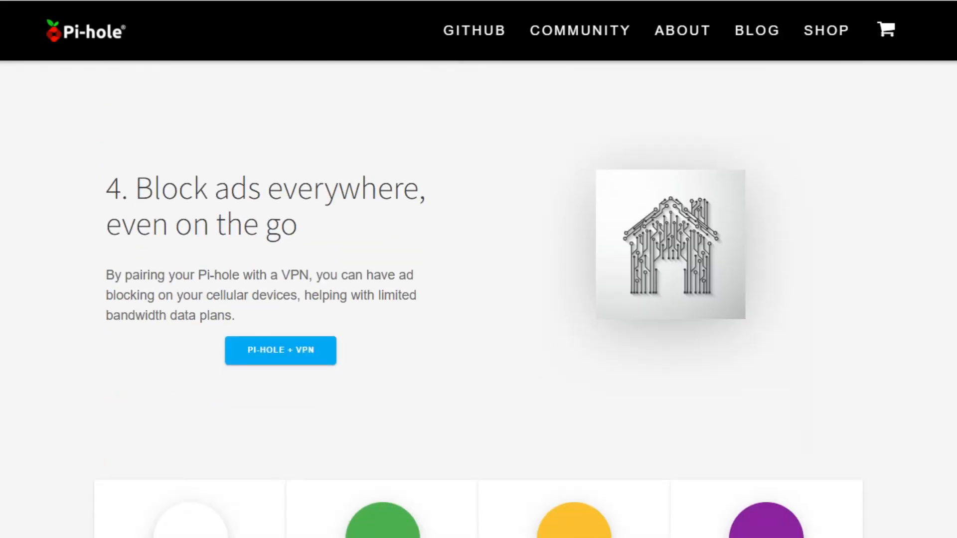
{"action": "scroll", "coordinate": [479, 299], "scroll_direction": "down", "scroll_amount": 2}
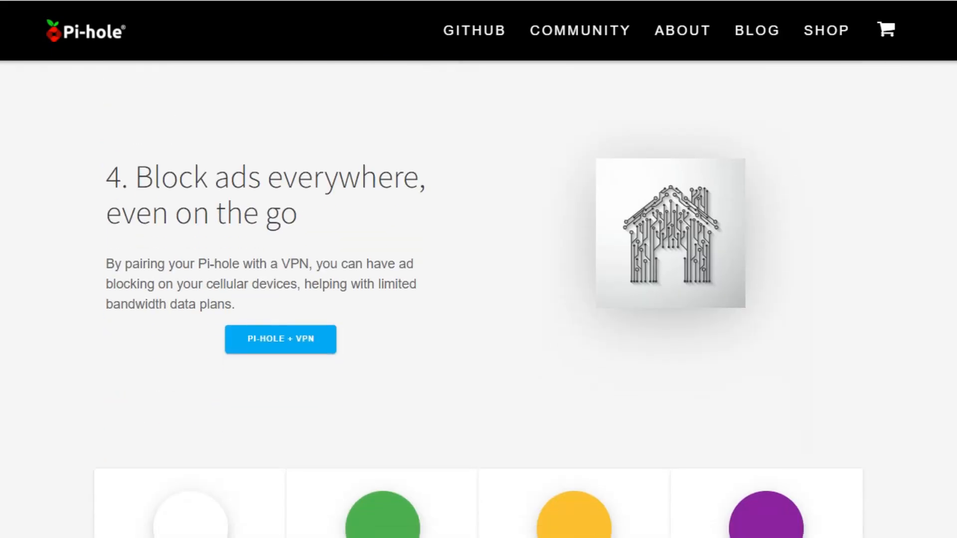
{"action": "scroll", "coordinate": [479, 299], "scroll_direction": "down", "scroll_amount": 2}
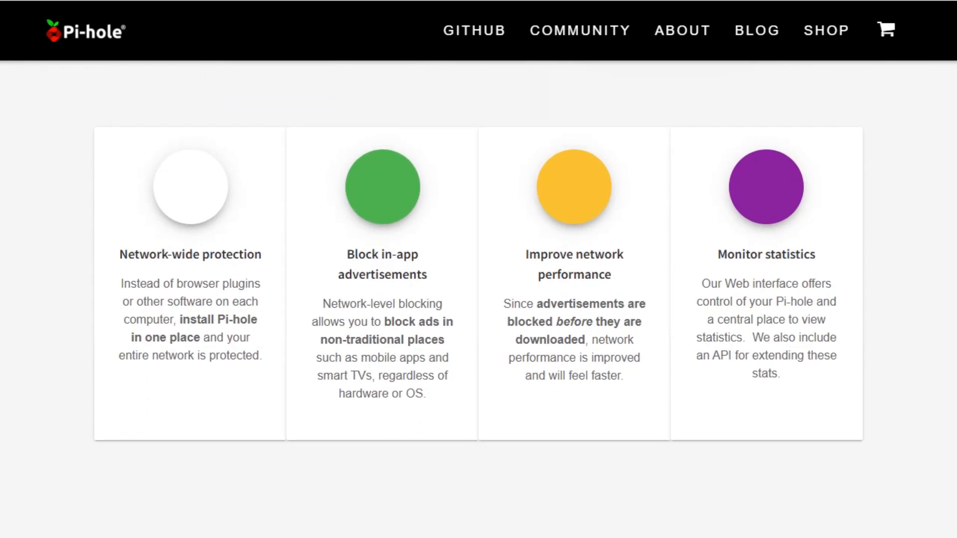
{"action": "scroll", "coordinate": [479, 299], "scroll_direction": "down", "scroll_amount": 3}
{"action": "scroll", "coordinate": [479, 299], "scroll_direction": "down", "scroll_amount": 2}
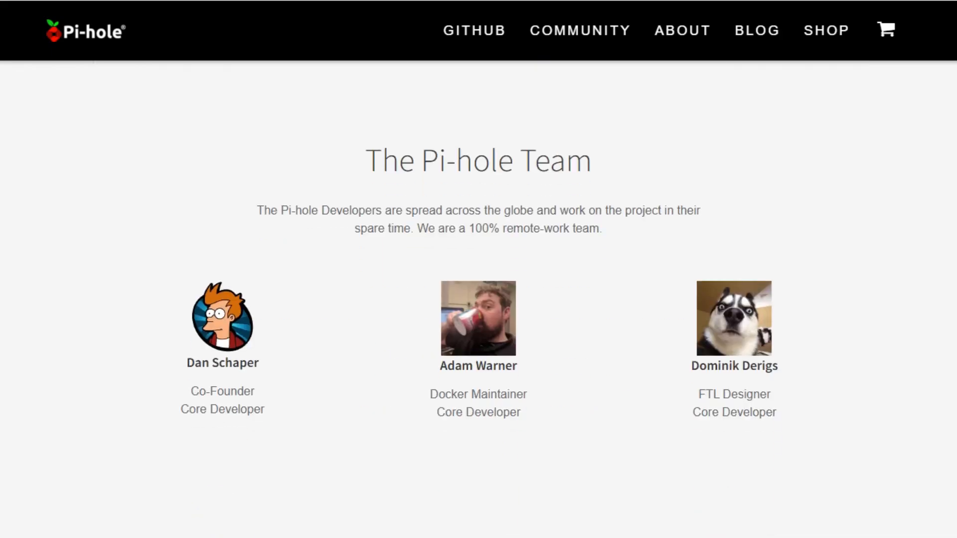
{"action": "scroll", "coordinate": [479, 299], "scroll_direction": "down", "scroll_amount": 4}
{"action": "scroll", "coordinate": [479, 300], "scroll_direction": "down", "scroll_amount": 2}
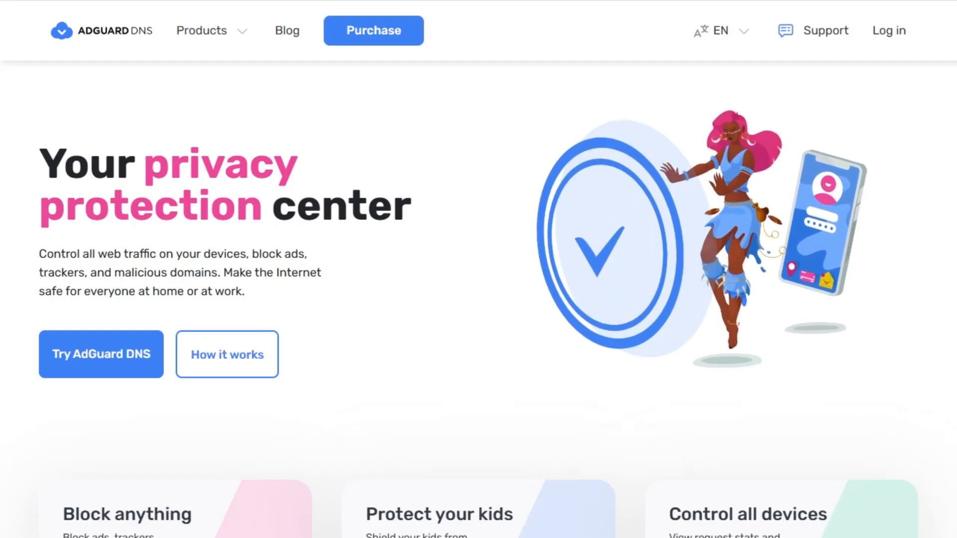
{"action": "scroll", "coordinate": [478, 269], "scroll_direction": "down", "scroll_amount": 1}
{"action": "scroll", "coordinate": [479, 270], "scroll_direction": "down", "scroll_amount": 1}
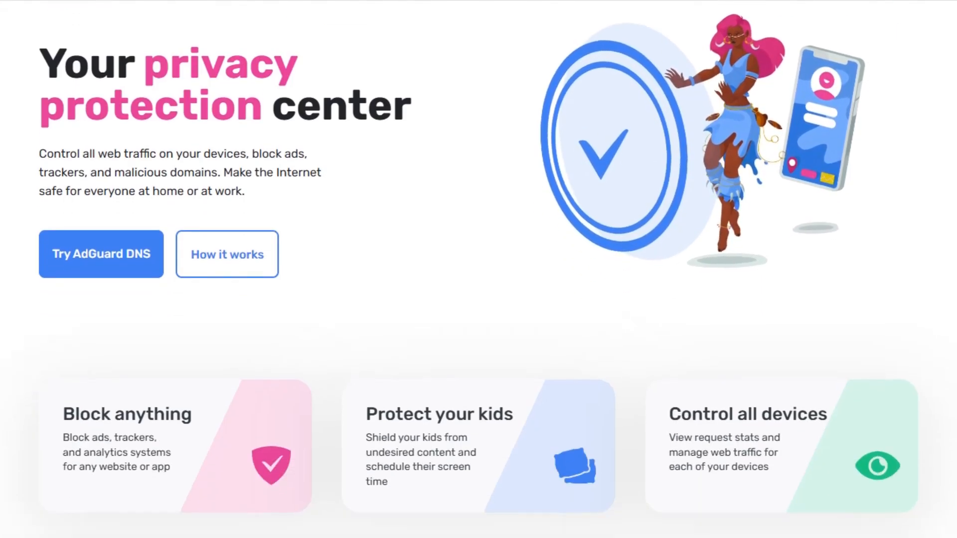
{"action": "scroll", "coordinate": [479, 270], "scroll_direction": "down", "scroll_amount": 1}
{"action": "scroll", "coordinate": [479, 269], "scroll_direction": "down", "scroll_amount": 2}
{"action": "scroll", "coordinate": [478, 270], "scroll_direction": "down", "scroll_amount": 2}
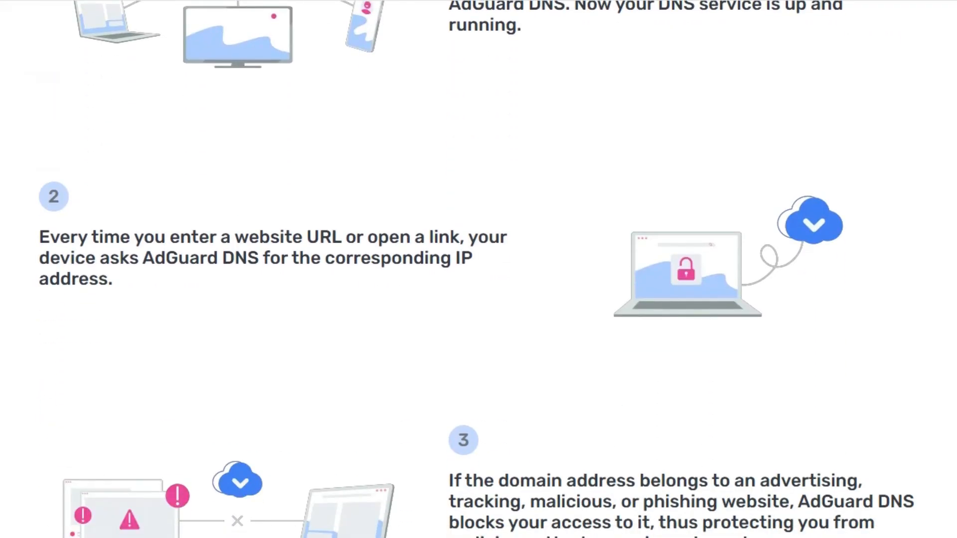
{"action": "scroll", "coordinate": [479, 269], "scroll_direction": "down", "scroll_amount": 1}
{"action": "scroll", "coordinate": [479, 269], "scroll_direction": "down", "scroll_amount": 5}
{"action": "scroll", "coordinate": [478, 270], "scroll_direction": "down", "scroll_amount": 1}
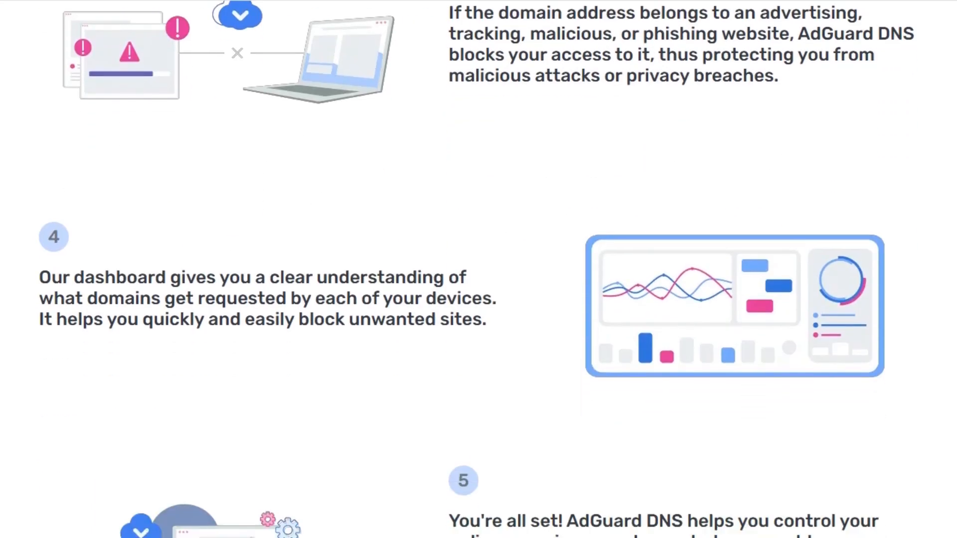
{"action": "scroll", "coordinate": [478, 270], "scroll_direction": "down", "scroll_amount": 1}
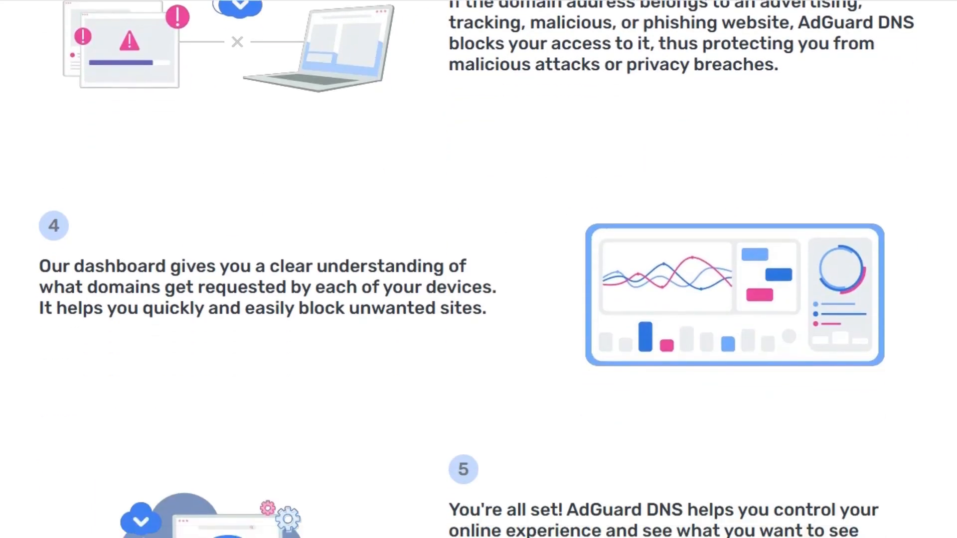
{"action": "scroll", "coordinate": [479, 270], "scroll_direction": "down", "scroll_amount": 1}
{"action": "scroll", "coordinate": [479, 270], "scroll_direction": "down", "scroll_amount": 2}
{"action": "scroll", "coordinate": [479, 270], "scroll_direction": "down", "scroll_amount": 1}
{"action": "scroll", "coordinate": [479, 270], "scroll_direction": "down", "scroll_amount": 1}
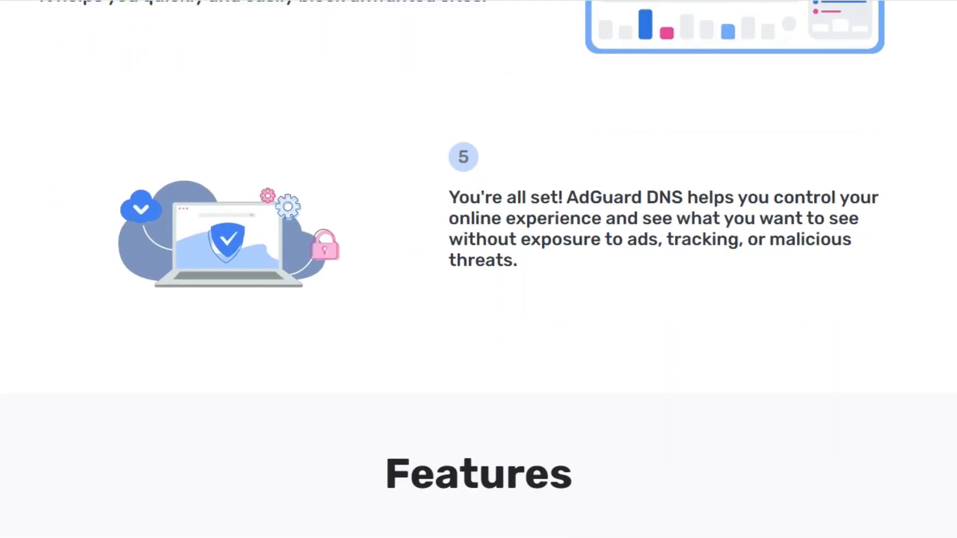
{"action": "scroll", "coordinate": [479, 270], "scroll_direction": "down", "scroll_amount": 2}
{"action": "scroll", "coordinate": [479, 269], "scroll_direction": "down", "scroll_amount": 3}
{"action": "scroll", "coordinate": [479, 269], "scroll_direction": "down", "scroll_amount": 2}
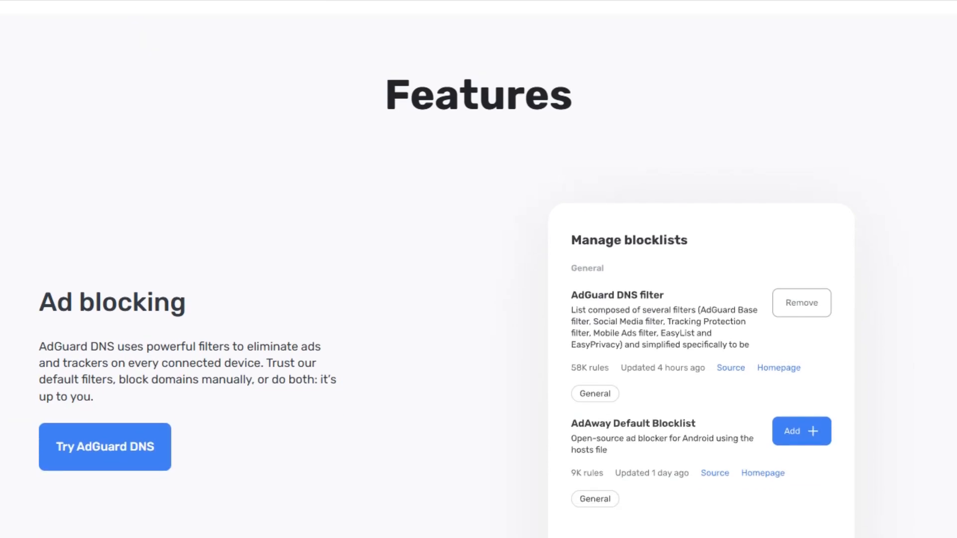
{"action": "scroll", "coordinate": [478, 270], "scroll_direction": "down", "scroll_amount": 1}
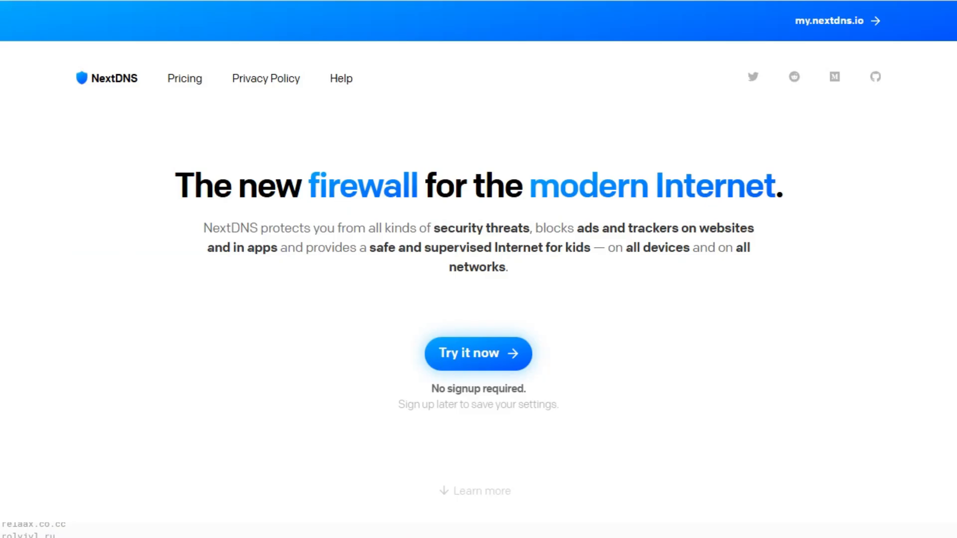
{"action": "scroll", "coordinate": [479, 270], "scroll_direction": "down", "scroll_amount": 2}
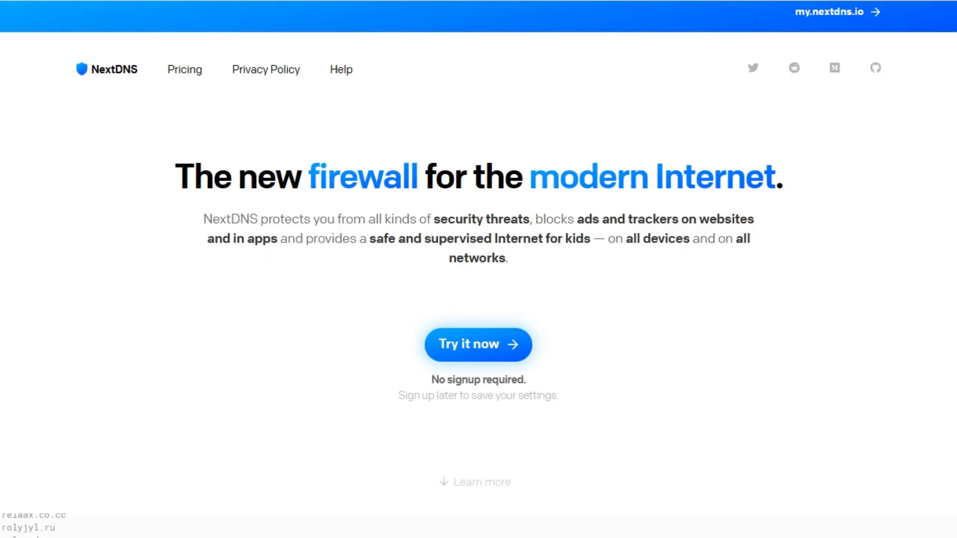
{"action": "scroll", "coordinate": [479, 270], "scroll_direction": "down", "scroll_amount": 4}
{"action": "scroll", "coordinate": [479, 270], "scroll_direction": "down", "scroll_amount": 2}
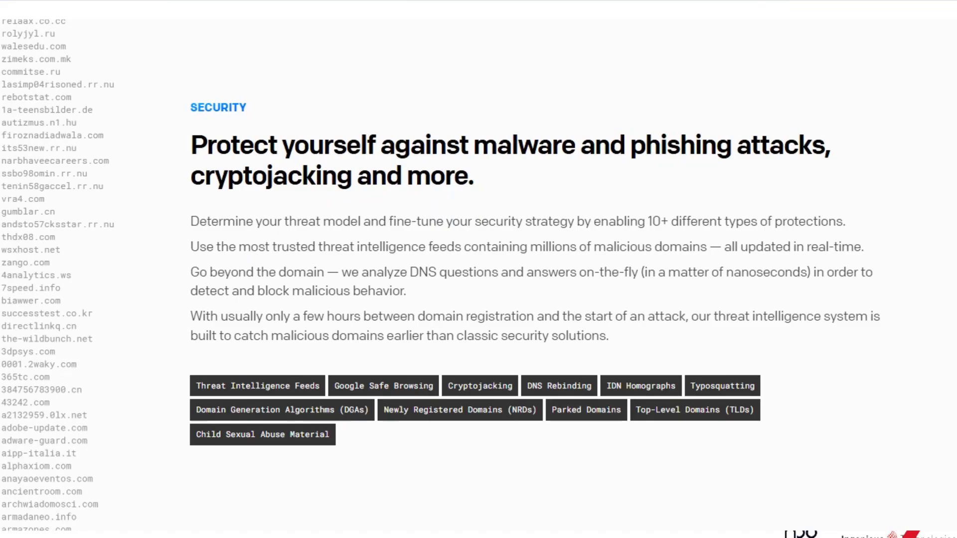
{"action": "scroll", "coordinate": [478, 270], "scroll_direction": "down", "scroll_amount": 3}
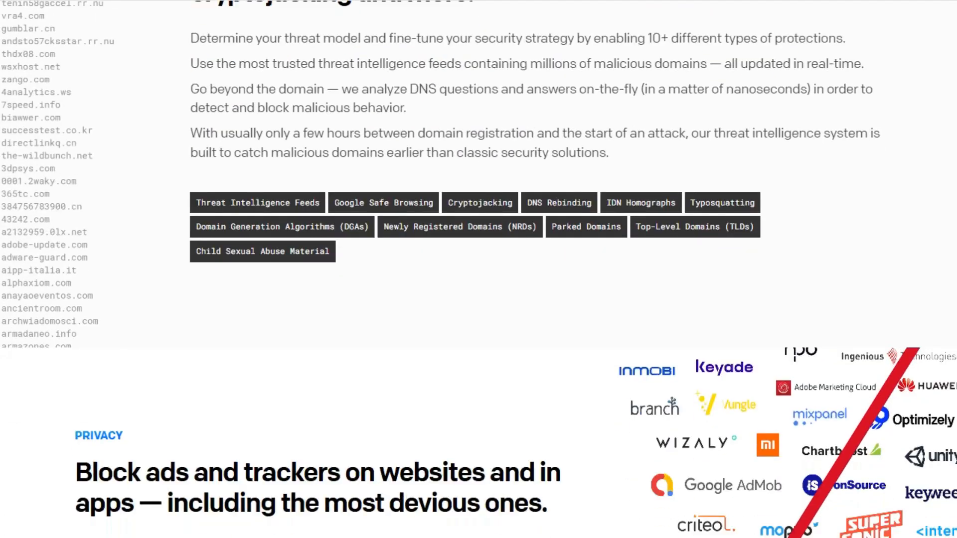
{"action": "scroll", "coordinate": [478, 269], "scroll_direction": "down", "scroll_amount": 3}
{"action": "scroll", "coordinate": [479, 270], "scroll_direction": "down", "scroll_amount": 2}
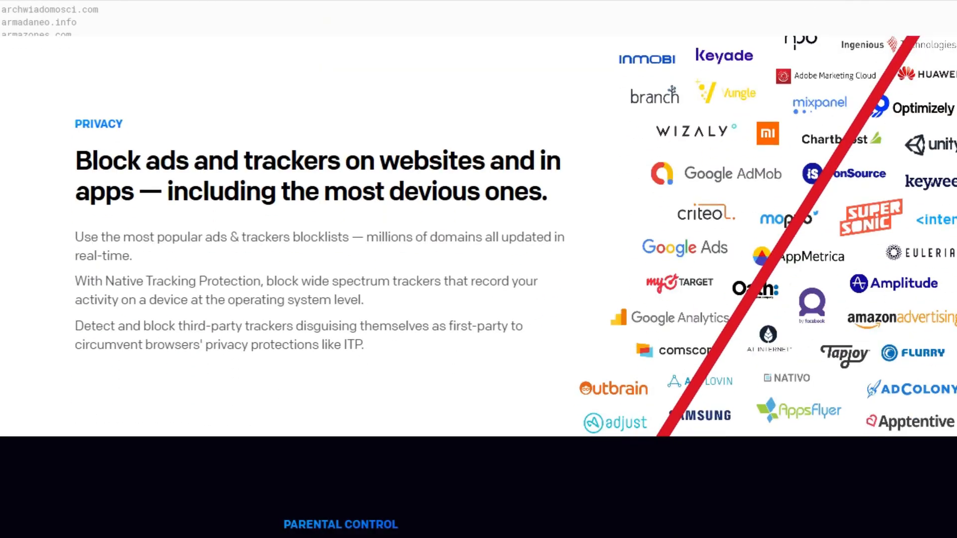
{"action": "scroll", "coordinate": [479, 269], "scroll_direction": "down", "scroll_amount": 2}
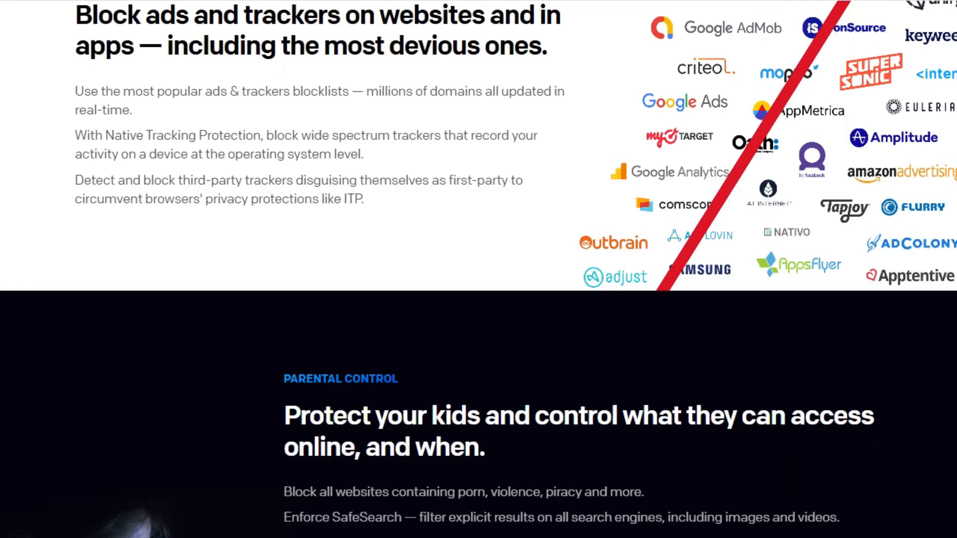
{"action": "scroll", "coordinate": [479, 269], "scroll_direction": "down", "scroll_amount": 2}
{"action": "scroll", "coordinate": [479, 270], "scroll_direction": "down", "scroll_amount": 2}
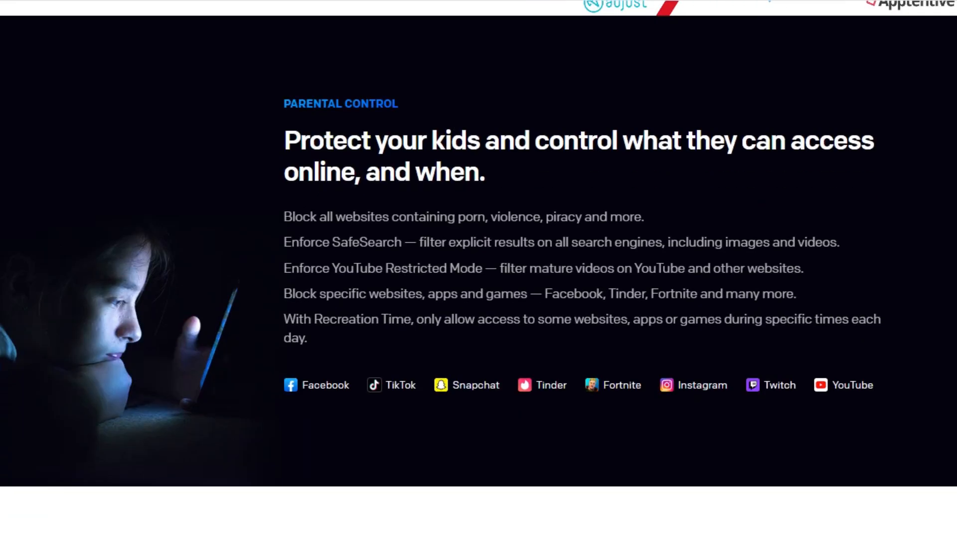
{"action": "scroll", "coordinate": [479, 270], "scroll_direction": "down", "scroll_amount": 3}
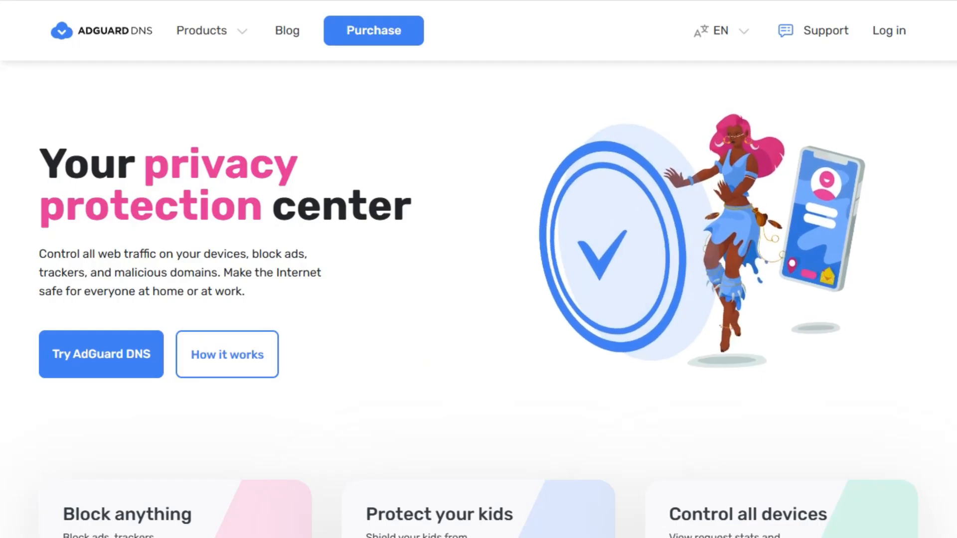
{"action": "scroll", "coordinate": [479, 269], "scroll_direction": "down", "scroll_amount": 2}
{"action": "scroll", "coordinate": [478, 269], "scroll_direction": "down", "scroll_amount": 1}
{"action": "scroll", "coordinate": [479, 269], "scroll_direction": "down", "scroll_amount": 2}
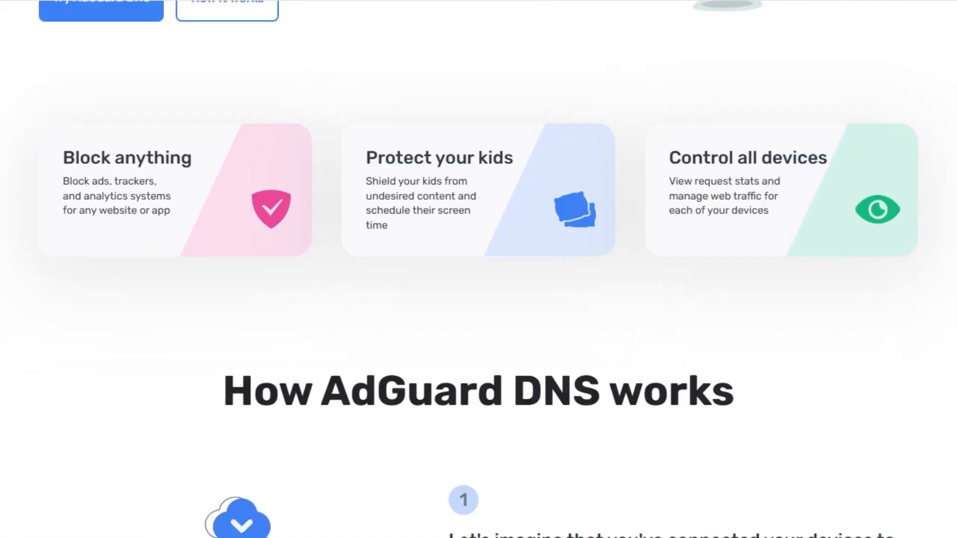
{"action": "scroll", "coordinate": [480, 270], "scroll_direction": "down", "scroll_amount": 1}
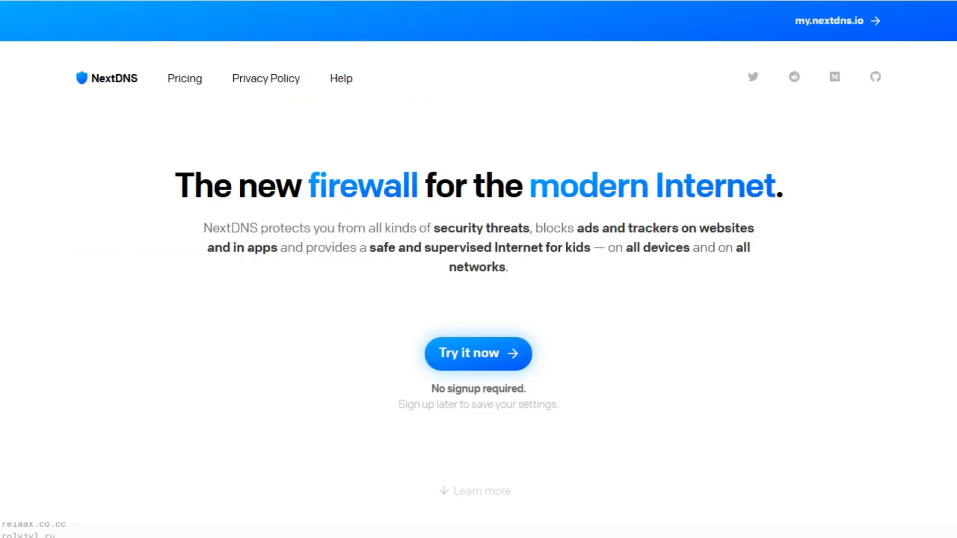